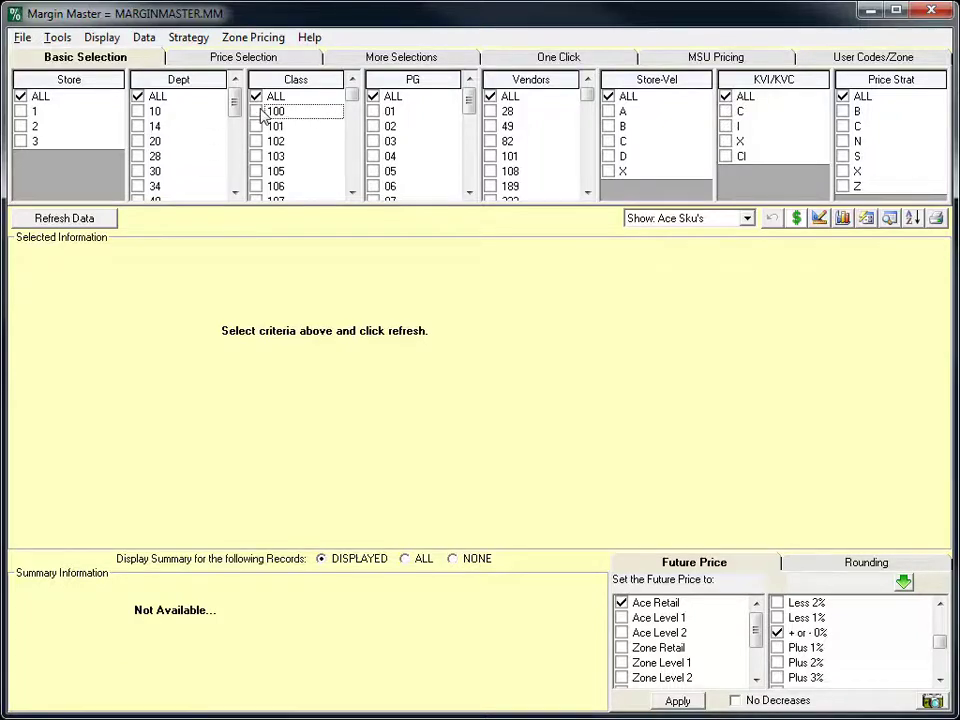
- Load the records for class 100 and select the store 1 WAX FLOOR GOLDLABEL QT record
click(257, 111)
click(95, 218)
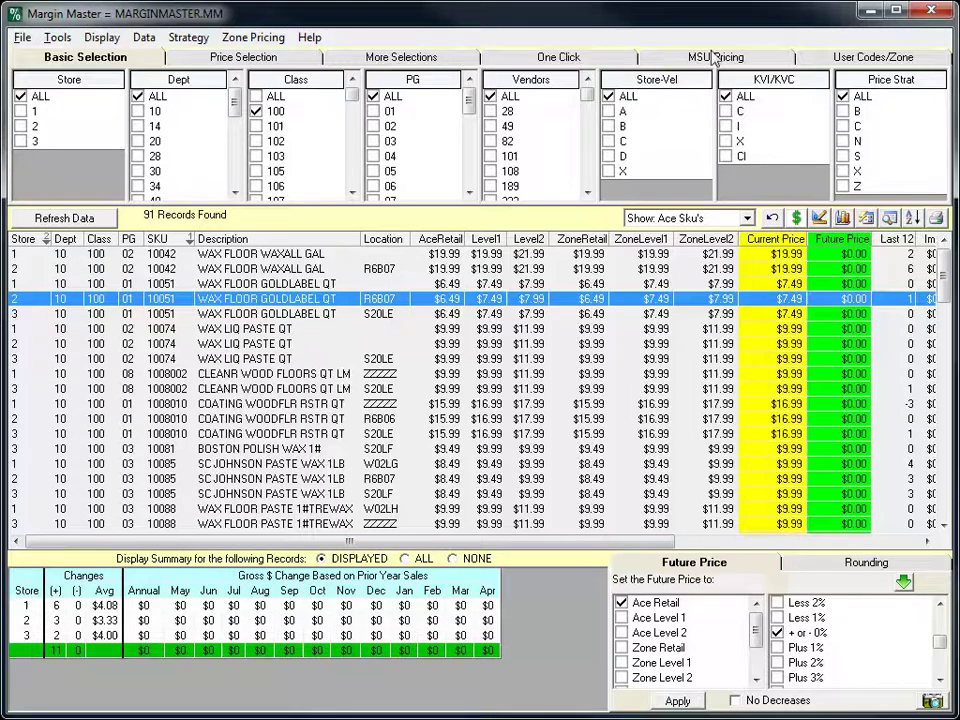
click(826, 285)
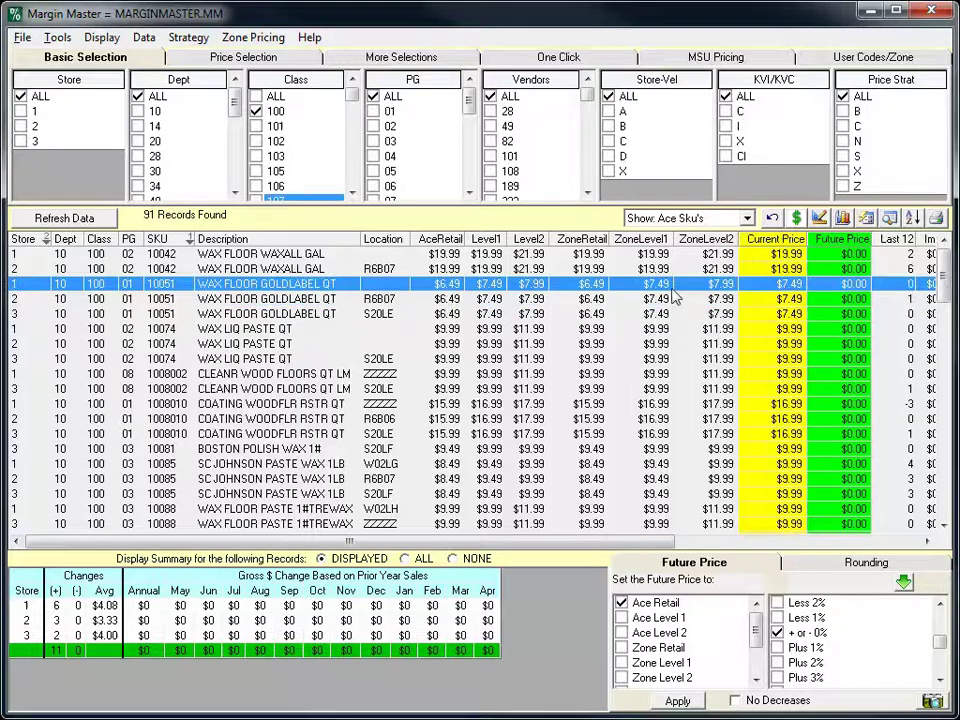
- Sort the class 100 records by ZoneRetail in ascending order, keeping Store as the second sort key
click(911, 218)
click(451, 315)
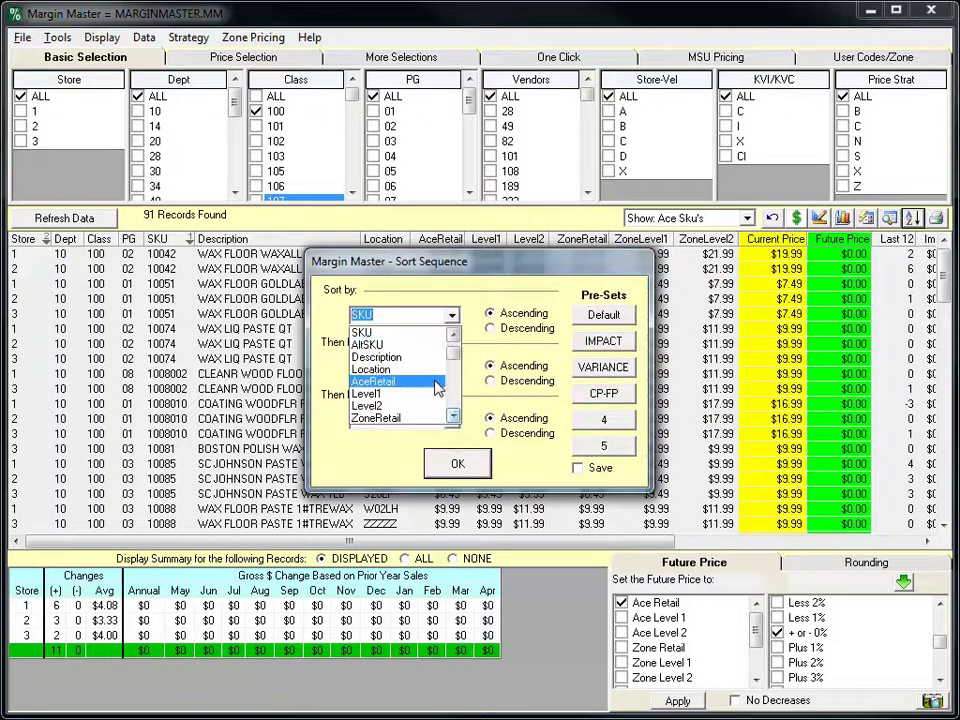
click(428, 418)
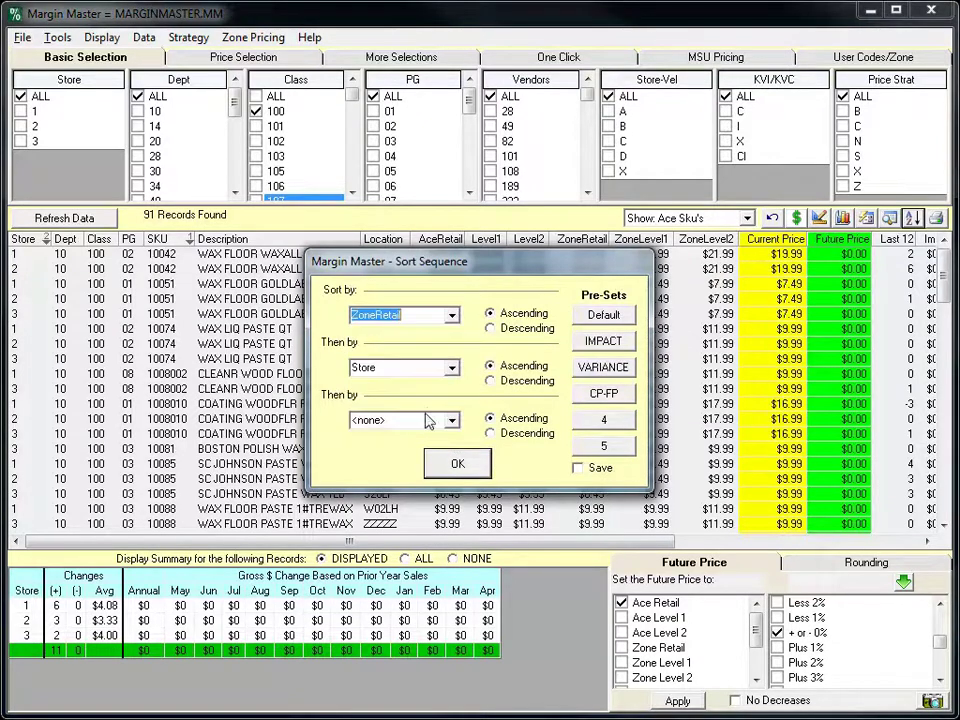
click(472, 464)
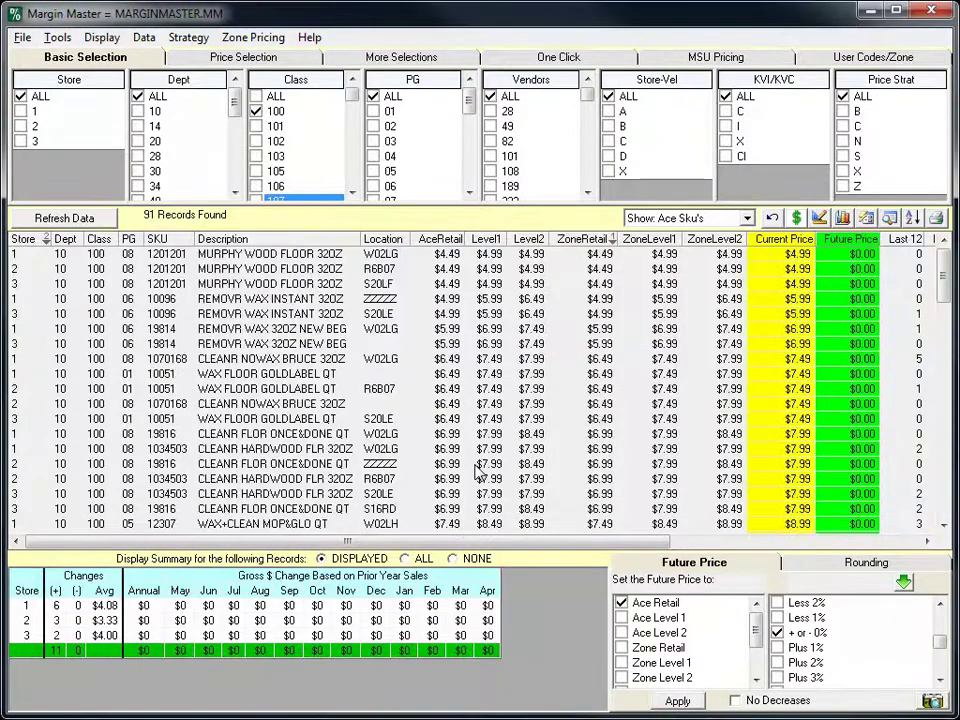
click(811, 344)
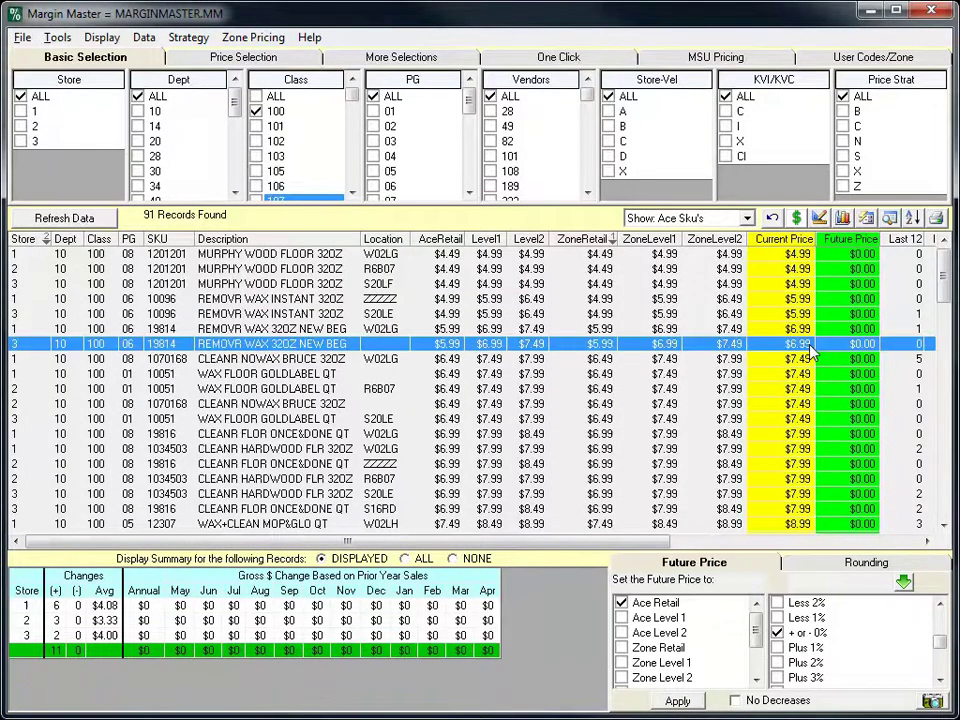
- Reset the selection and filter for records whose current price is less than Ace Retail
click(771, 217)
click(242, 57)
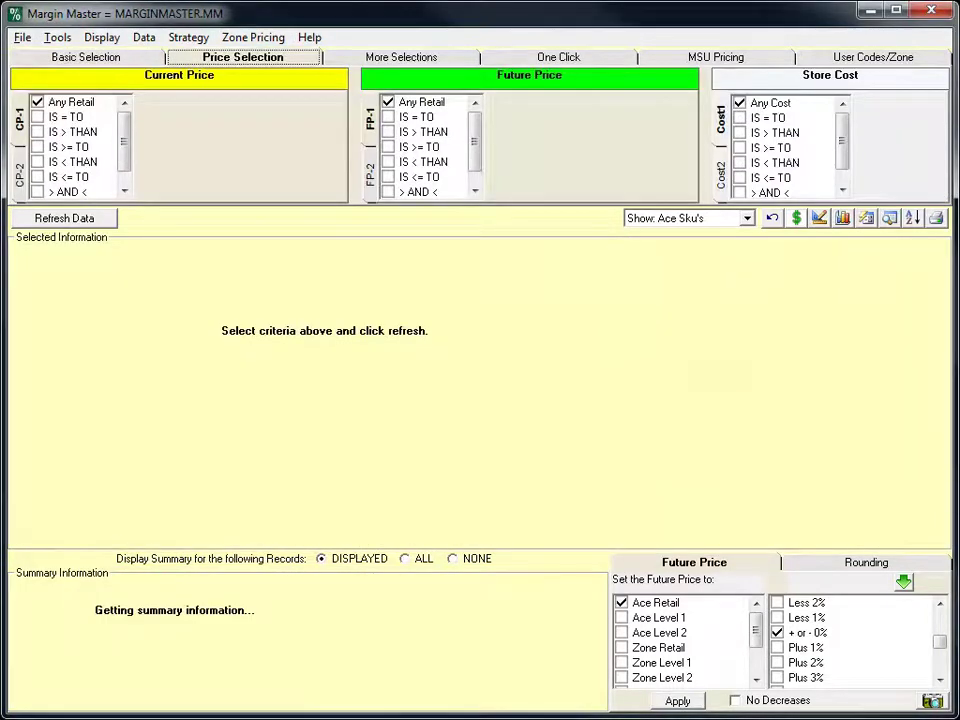
click(72, 161)
click(37, 161)
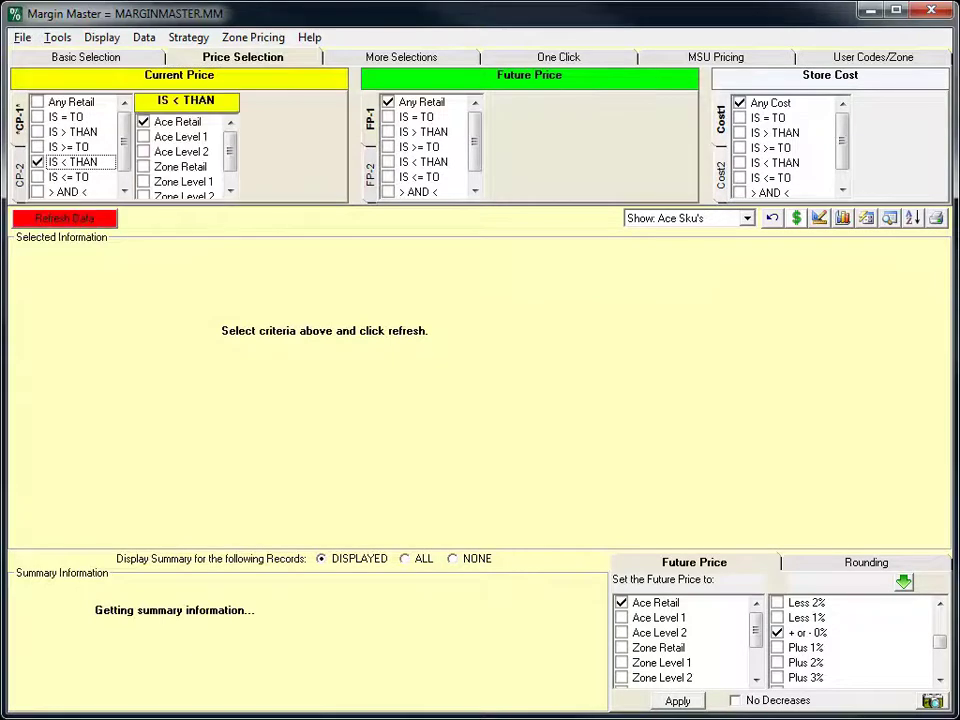
click(181, 151)
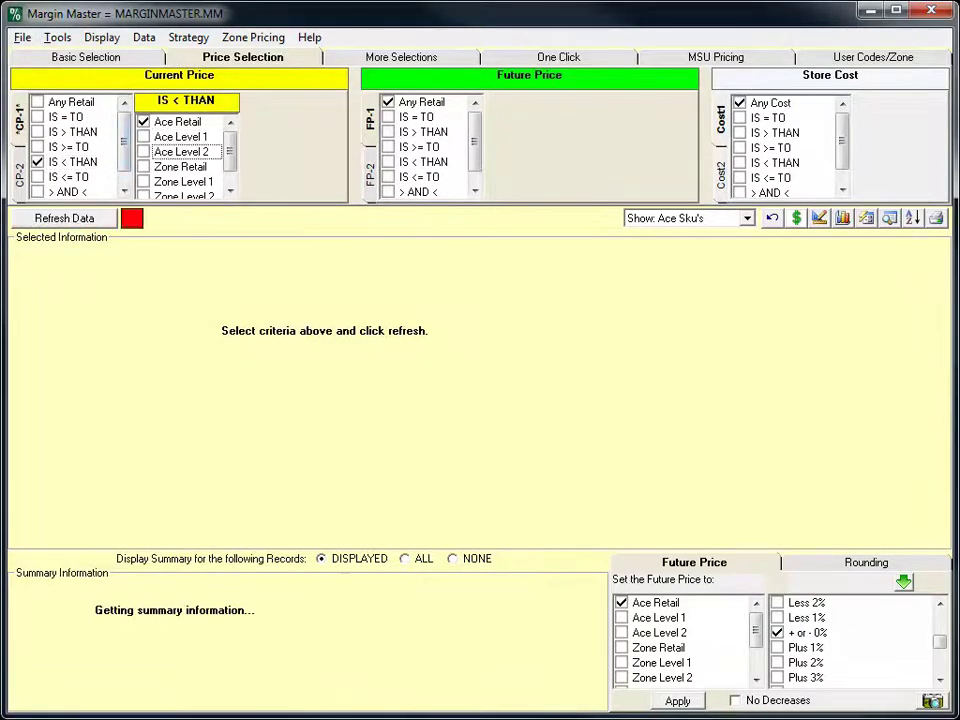
click(230, 190)
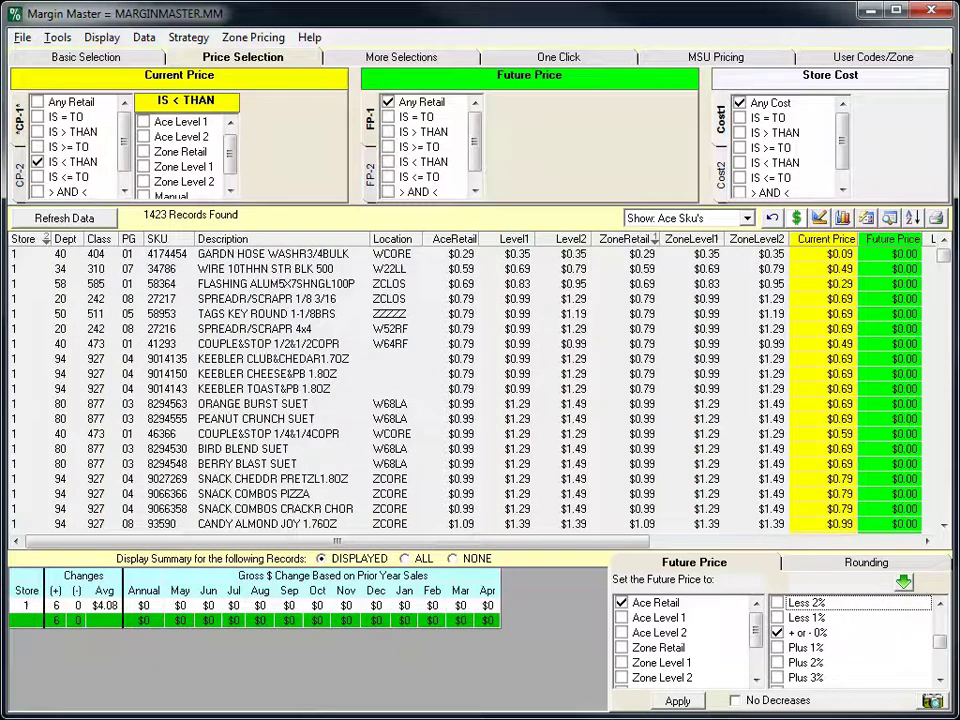
- Apply Ace Retail + or - 0% as the future price of the filtered records
click(780, 523)
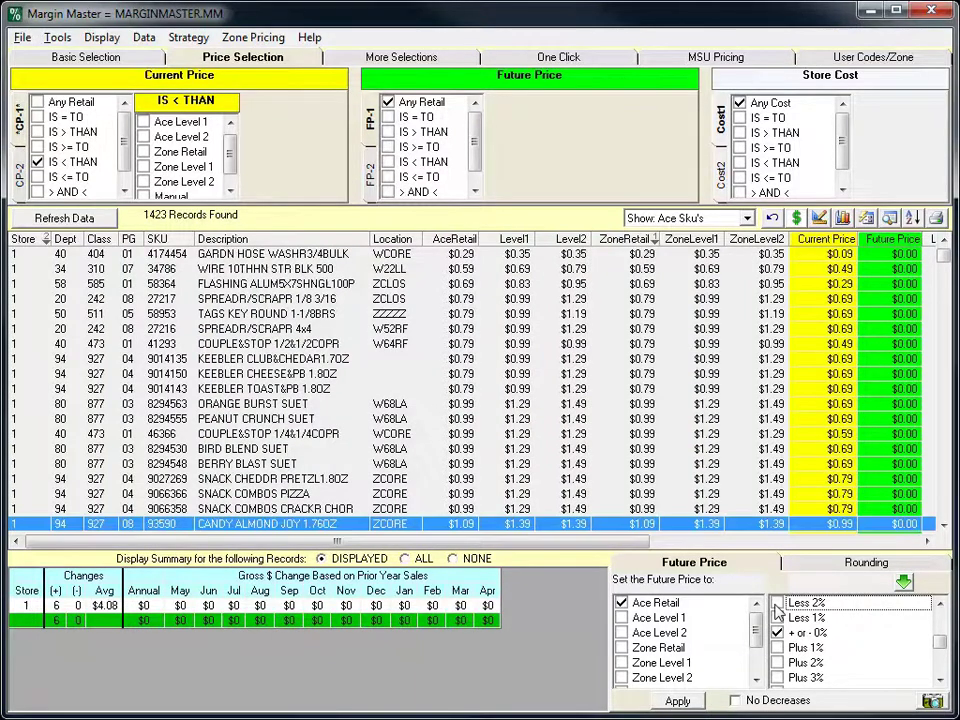
click(677, 633)
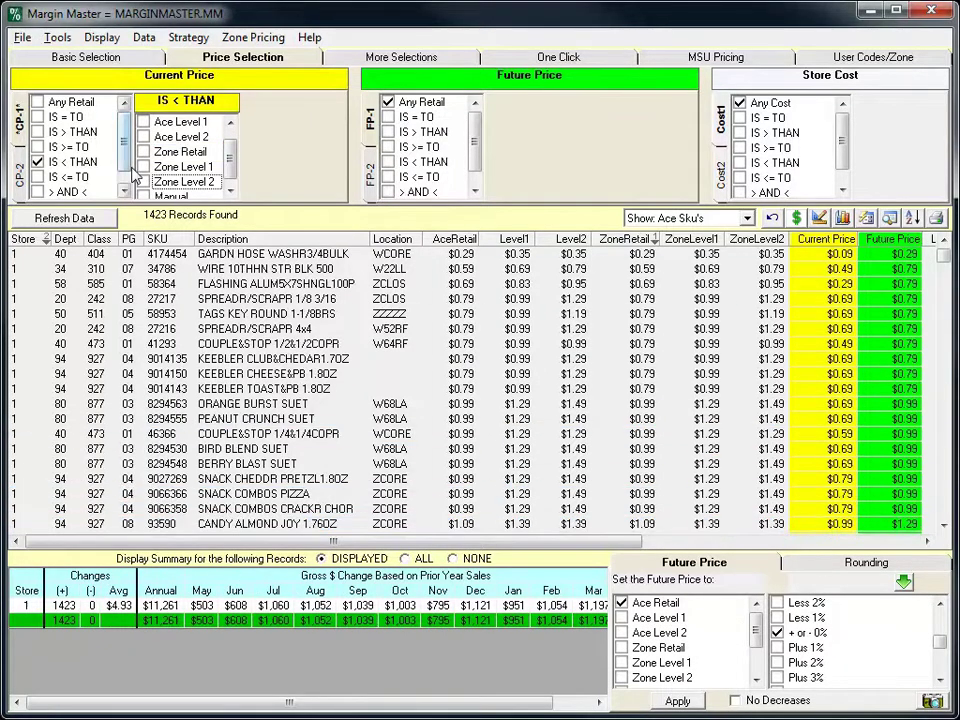
- Change the current price comparison to less than Zone Retail and apply Zone Retail as the future price
click(79, 162)
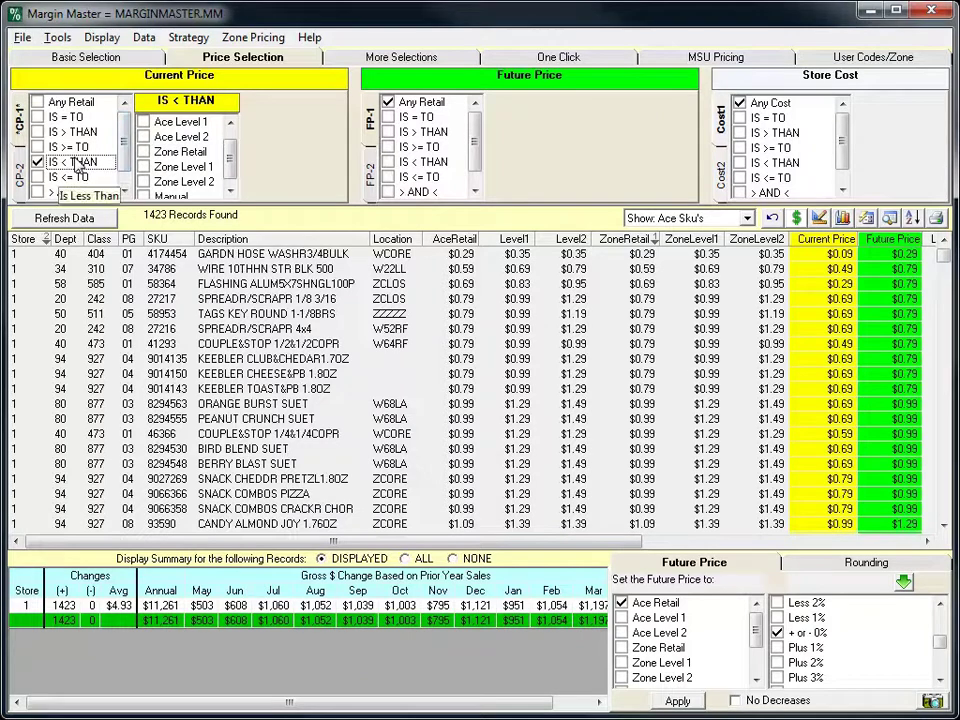
click(143, 151)
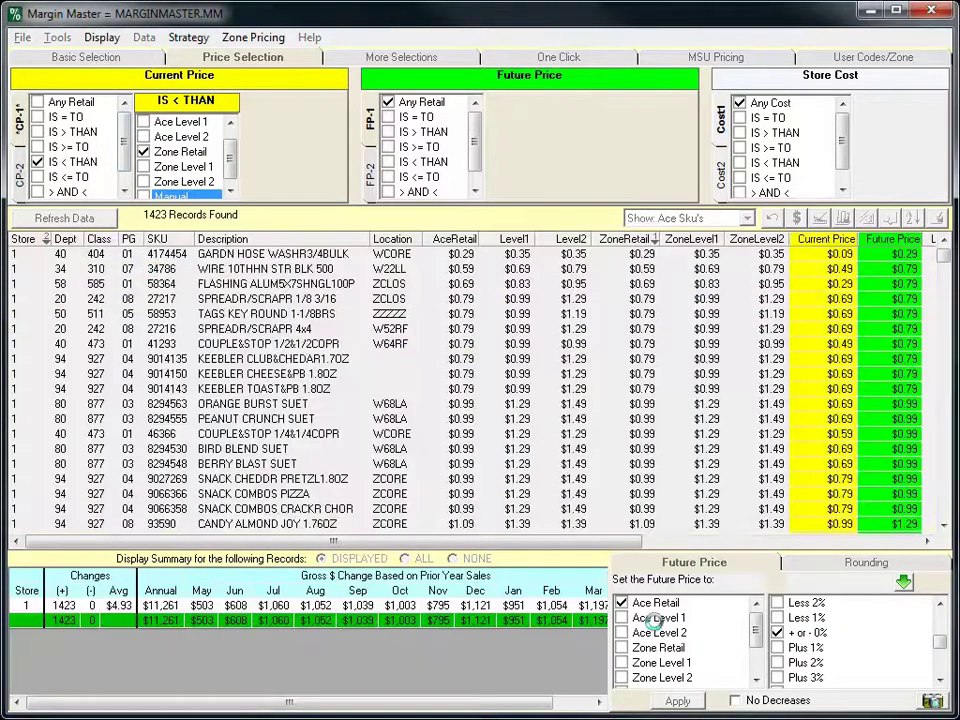
click(640, 648)
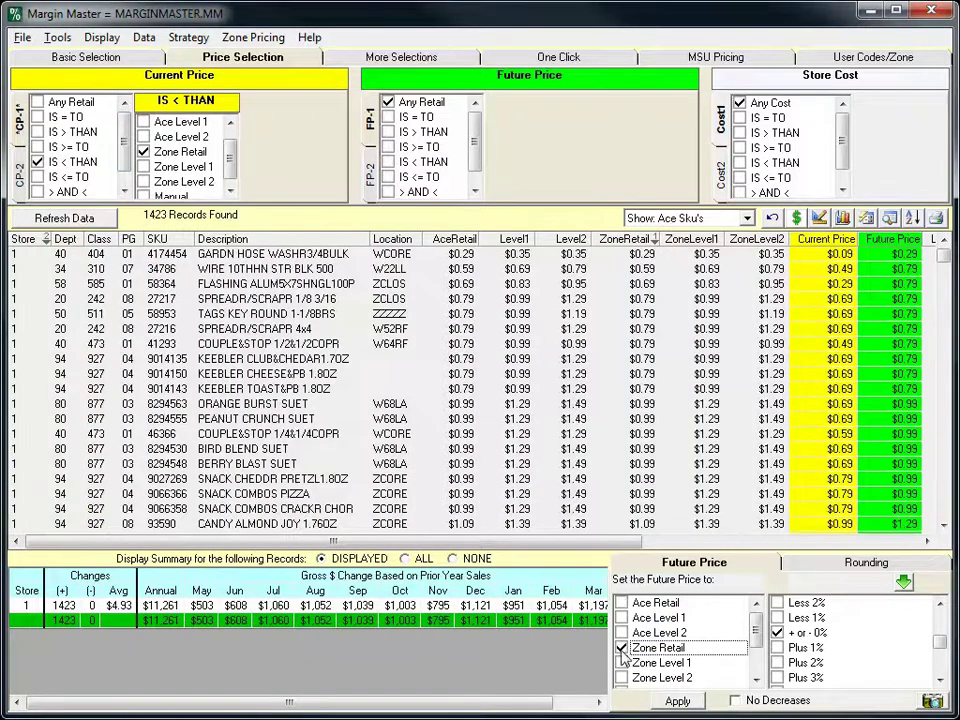
click(683, 700)
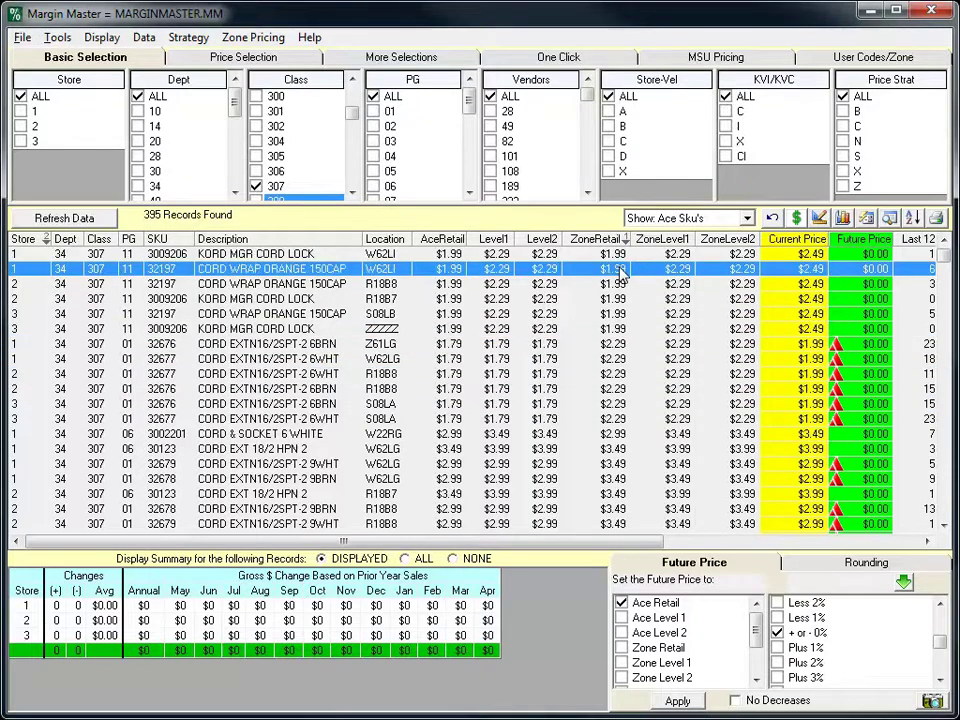
- Go through the first class 307 records to compare their zone retail prices with the Ace retail prices
drag(620, 270, 620, 262)
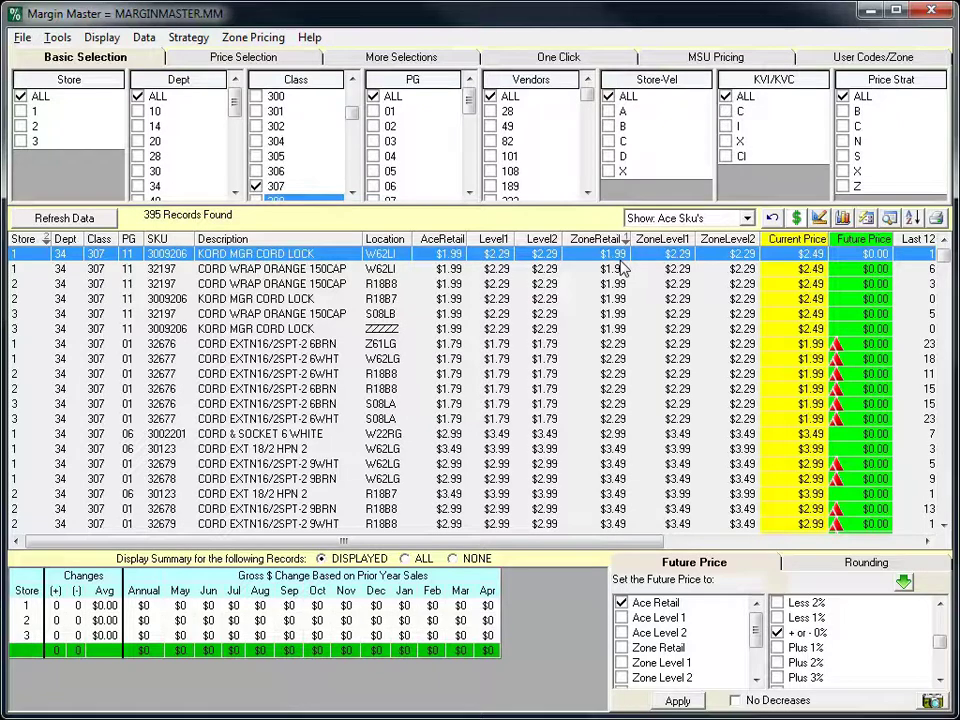
key(Down)
key(Down)
key(Down)
key(Down)
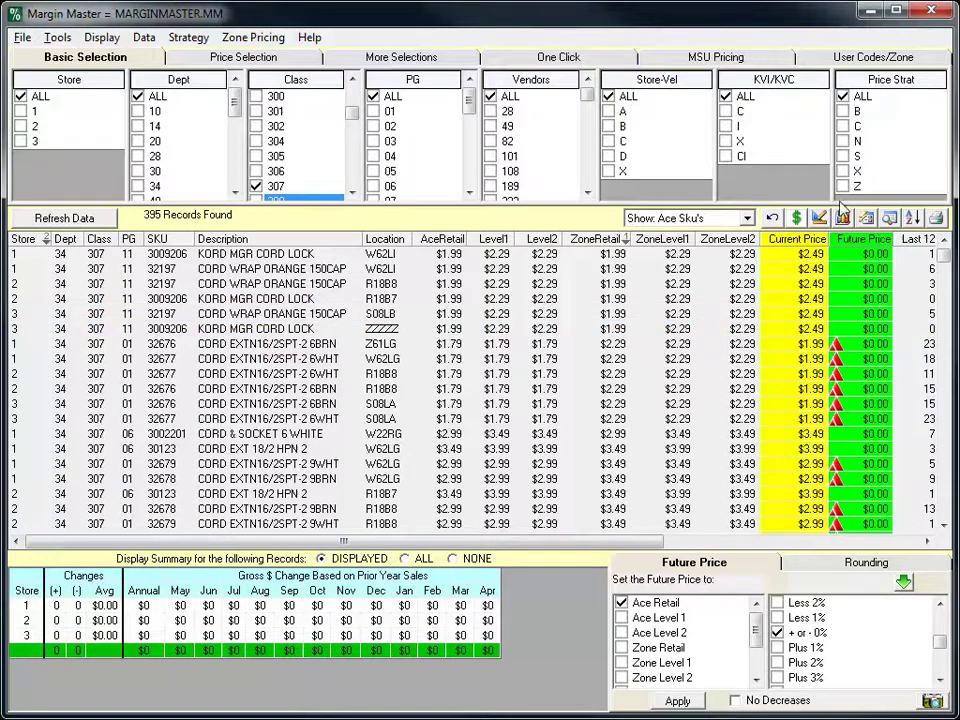
- Filter the class 307 records to those that have zone pricing and refresh the data
click(856, 62)
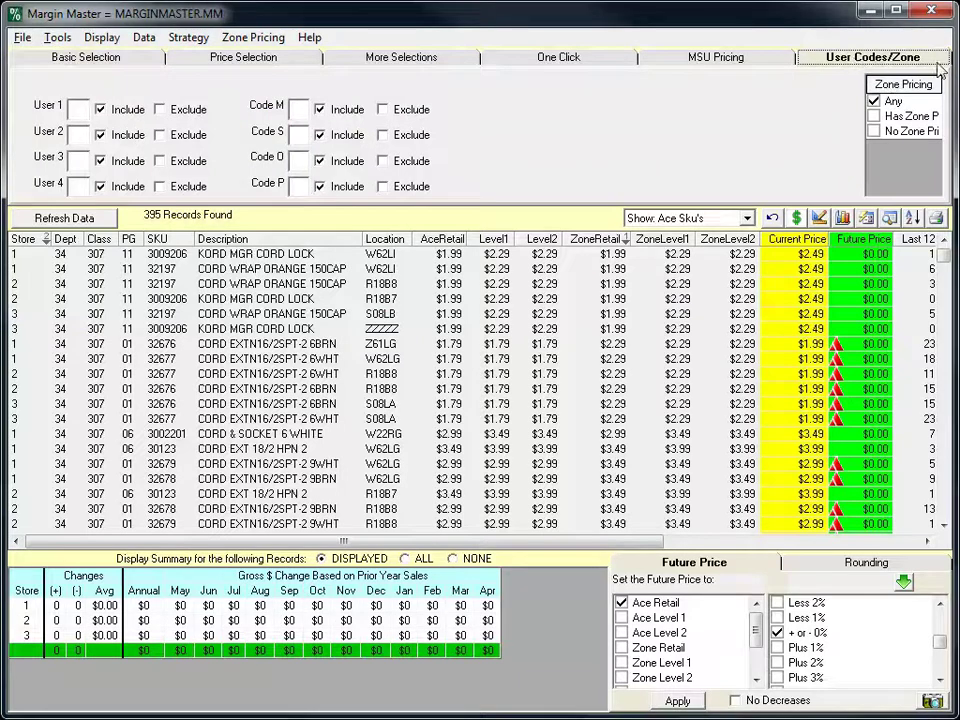
click(927, 102)
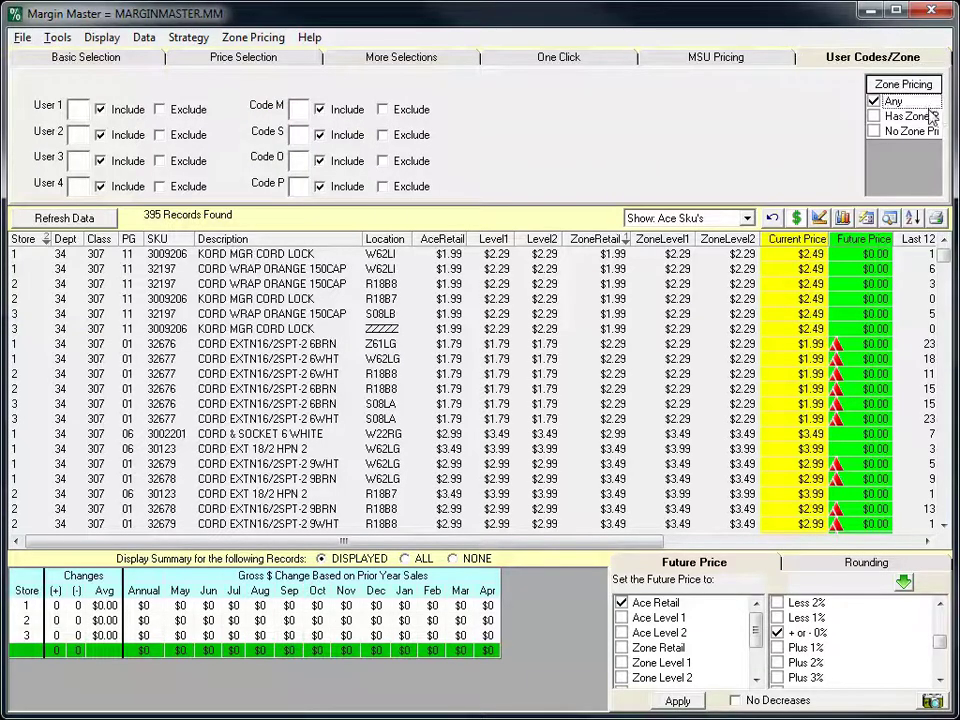
click(912, 118)
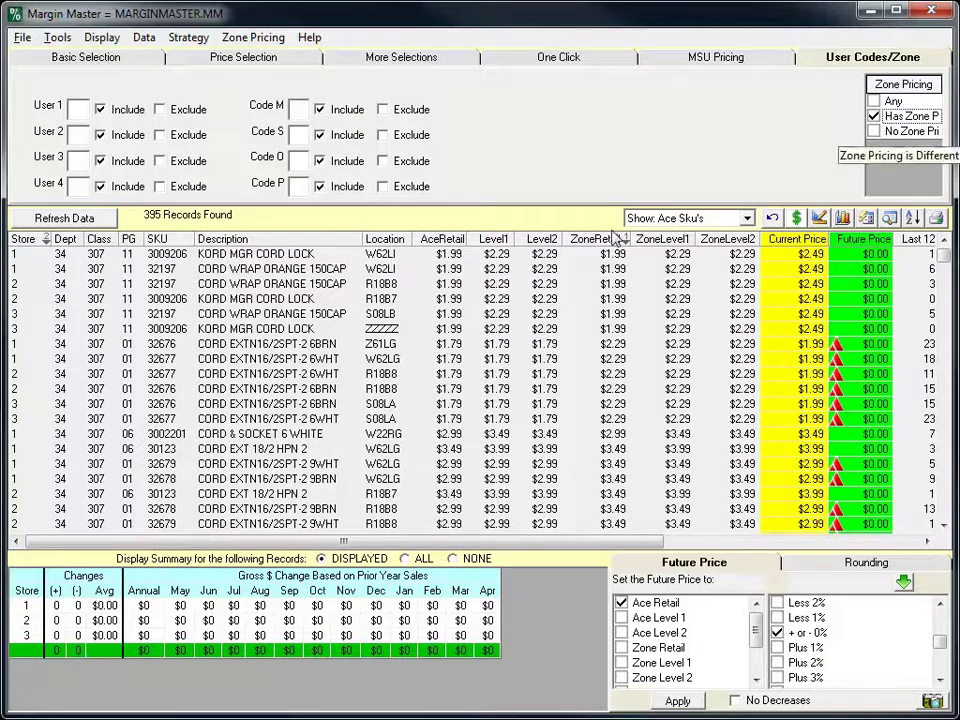
click(887, 118)
click(92, 217)
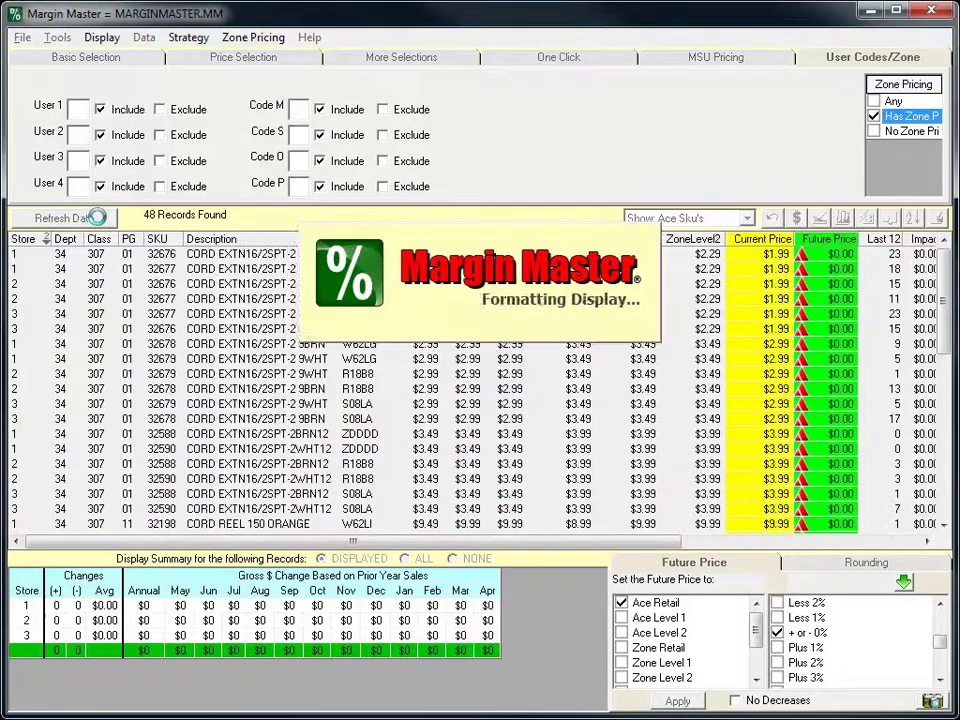
click(796, 299)
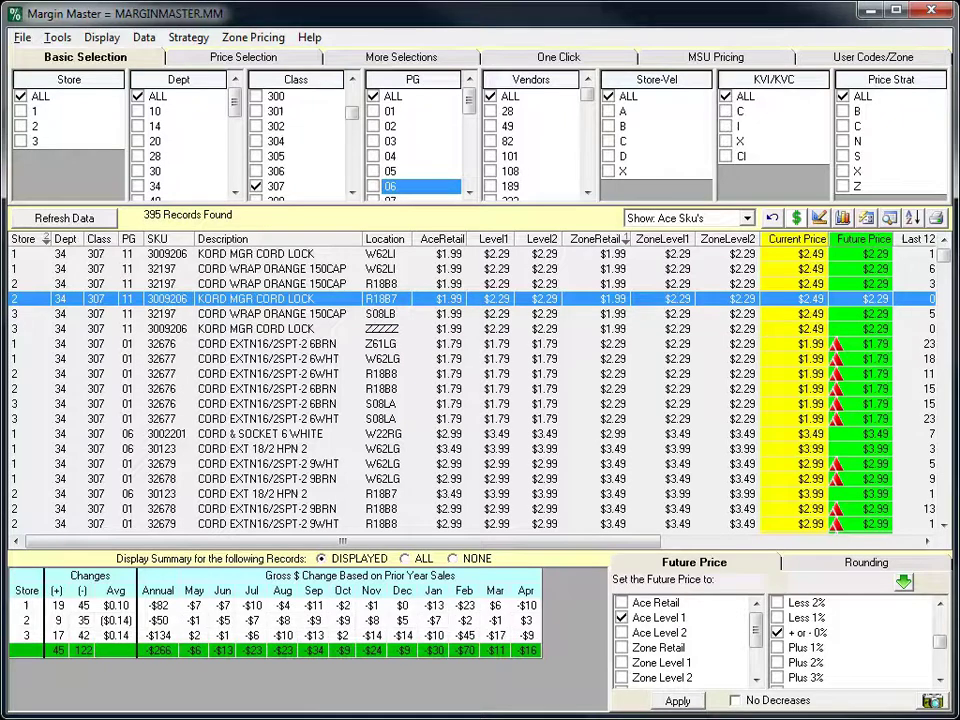
- Start executing the pricing strategy with the ACE HARDWARE Zone Pricing Comparison included and background running off
click(189, 37)
click(220, 198)
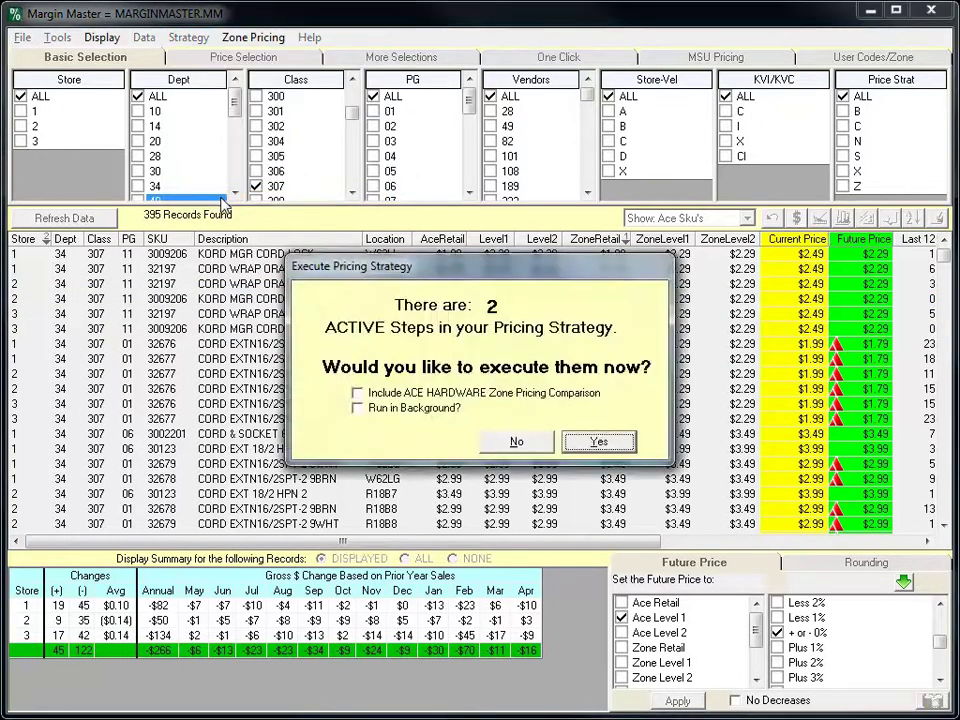
click(388, 416)
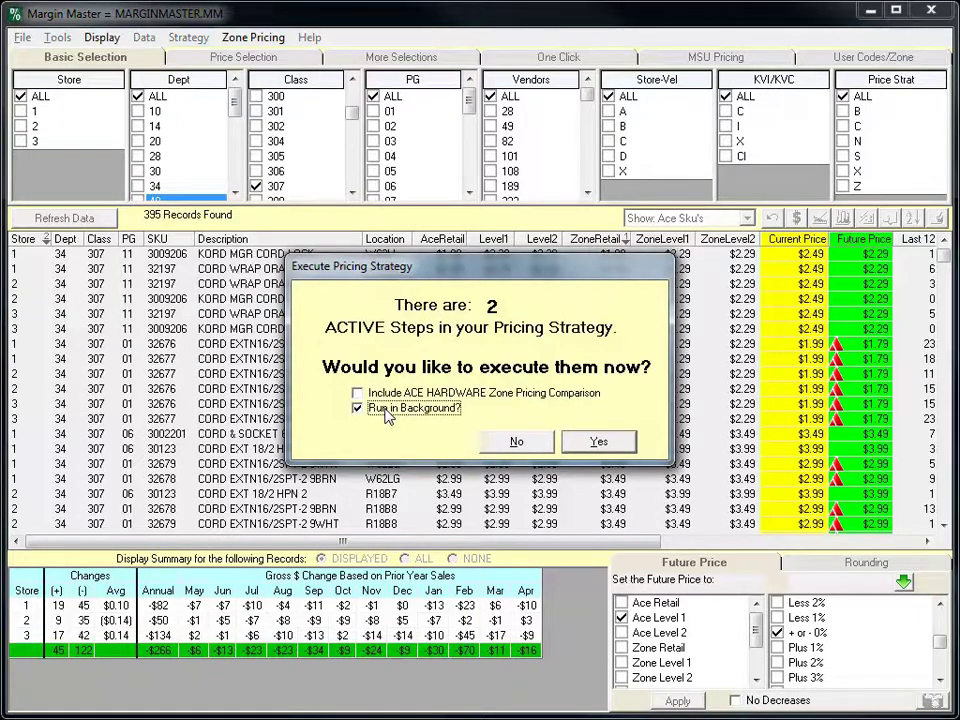
click(388, 414)
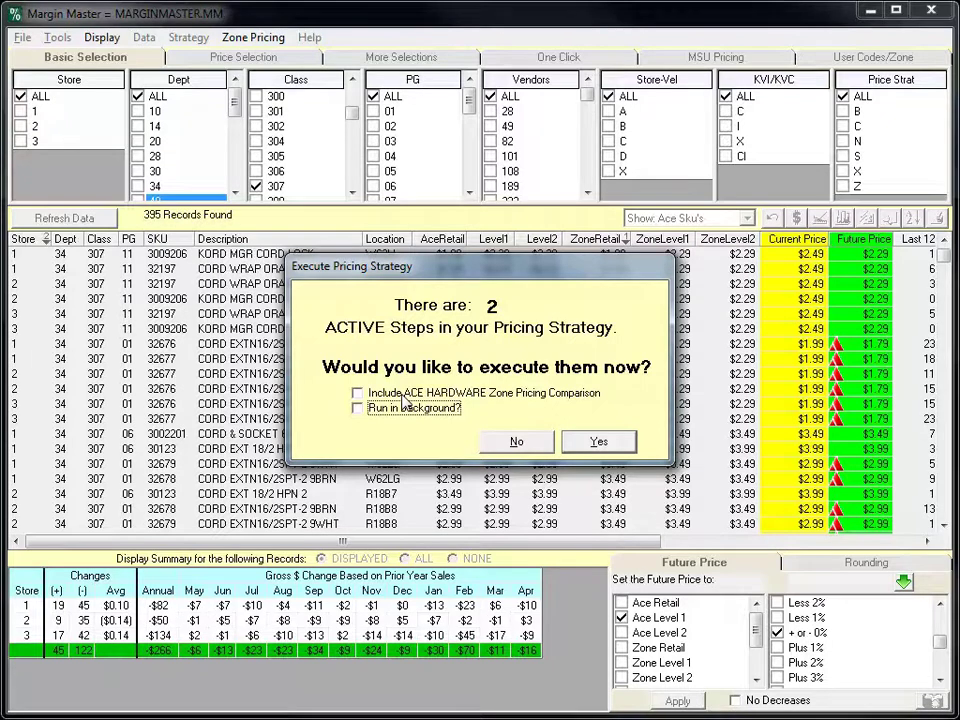
click(402, 396)
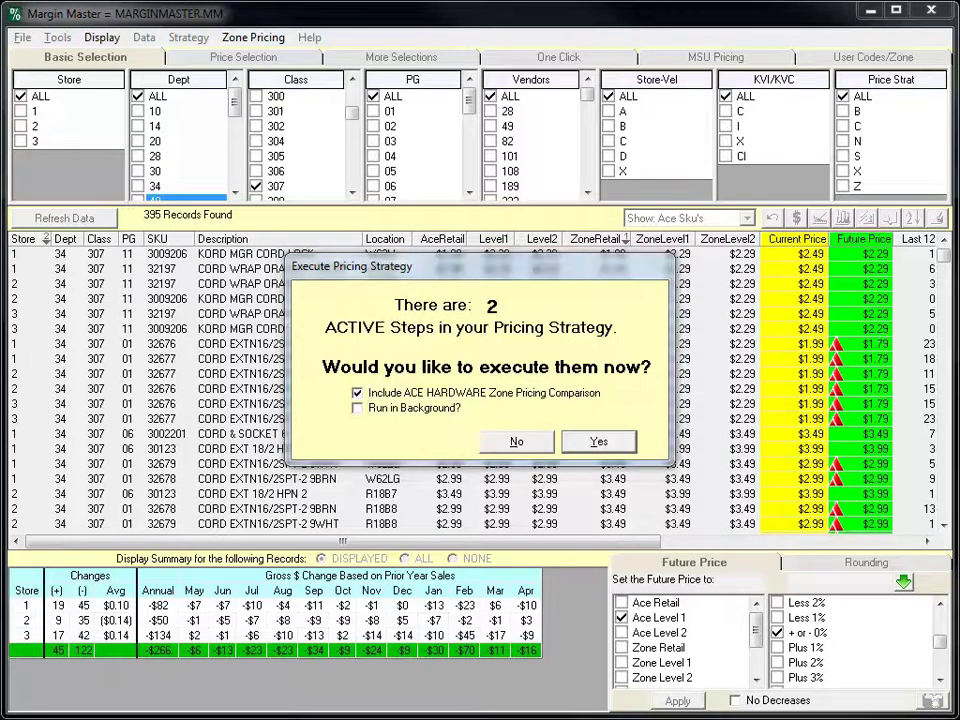